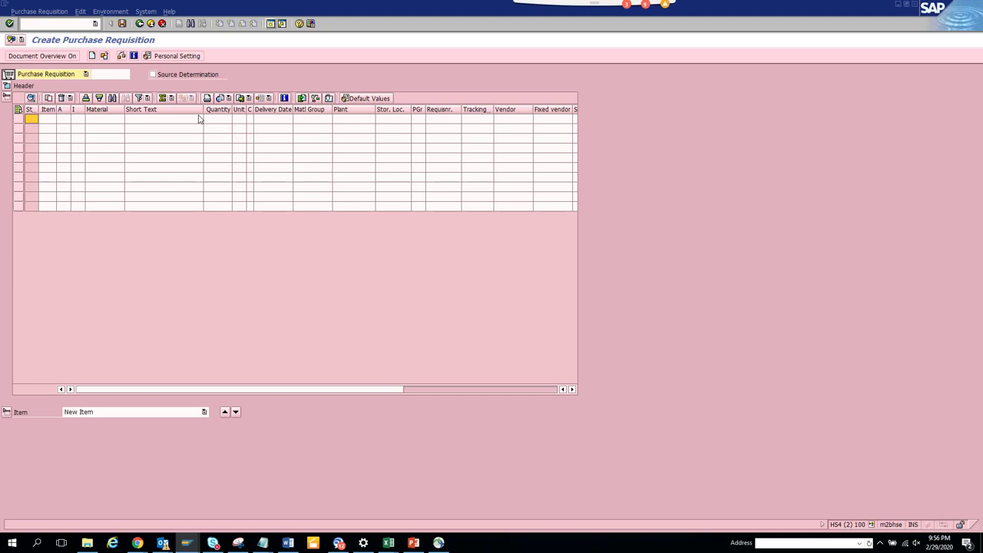
Step: Open the requisition's Personal Settings on the Default Values tab
click(198, 57)
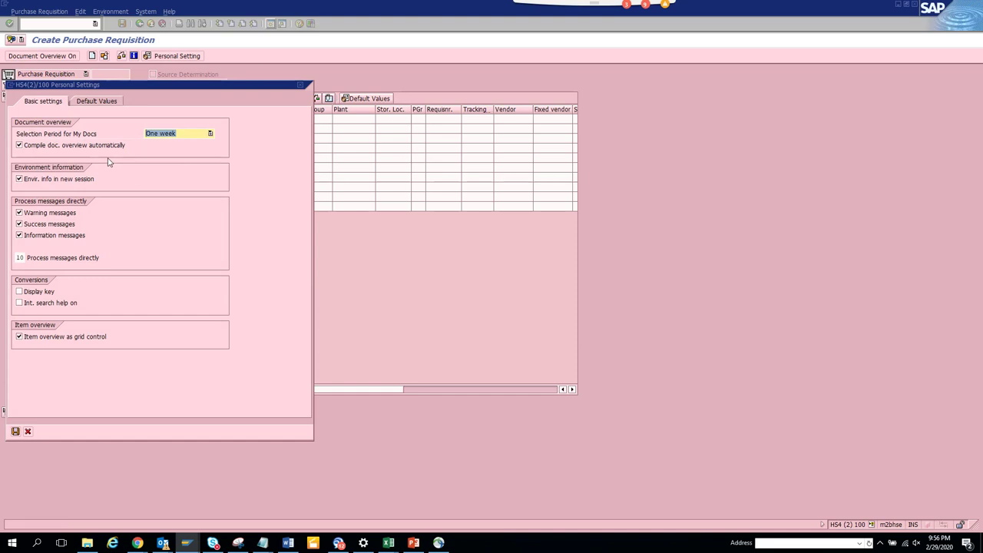
click(106, 102)
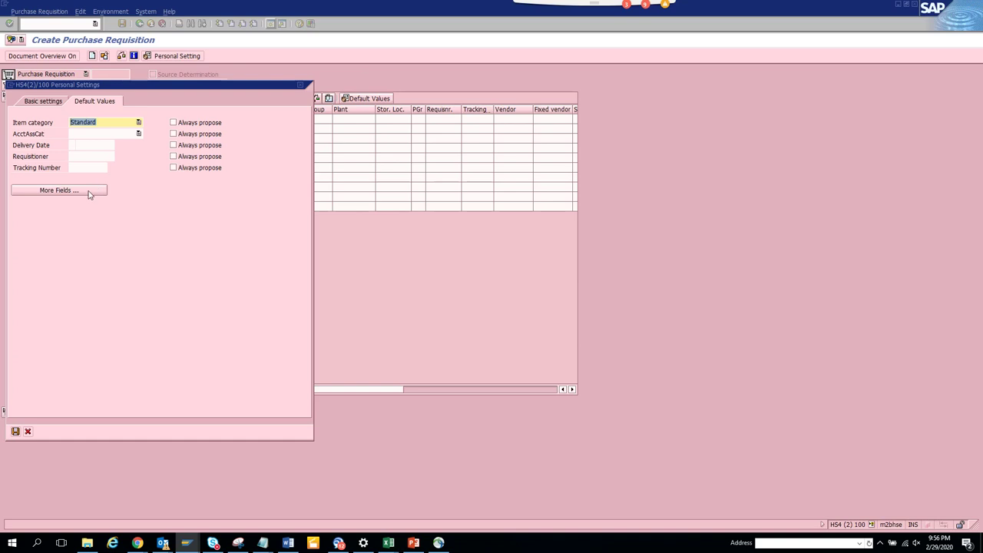
Step: Enter your user name as the default requisitioner and 123 as the default tracking number
click(99, 158)
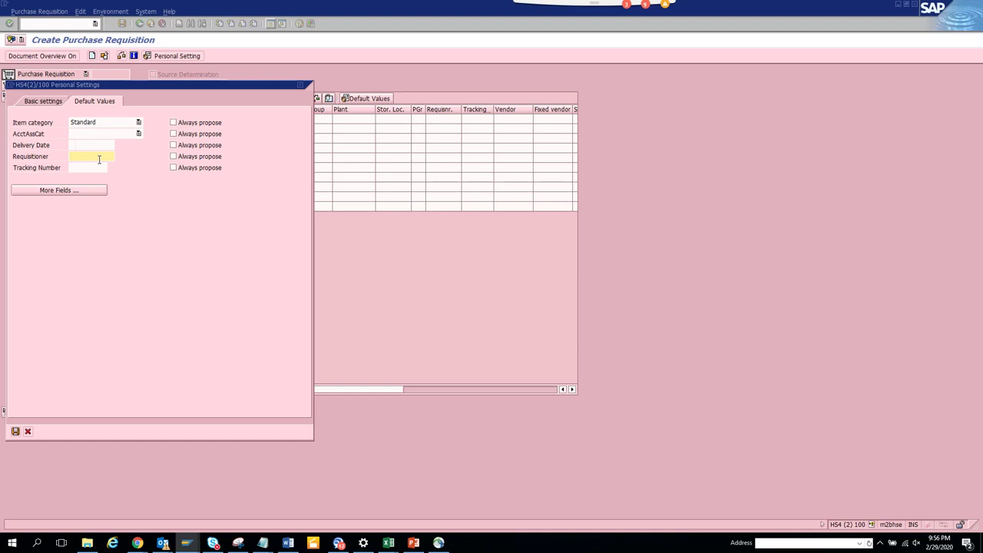
text(arghadip)
click(90, 169)
text(123)
Step: Move Material Group, Purchasing Group, Supplying Plant, Plant and Storage location into the displayed default fields, then adopt the layout
click(92, 189)
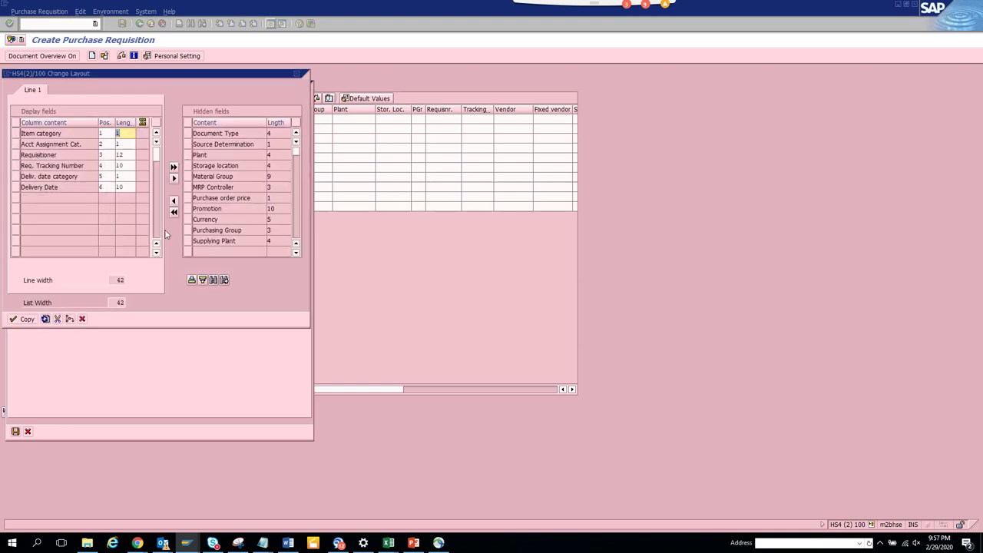
click(188, 178)
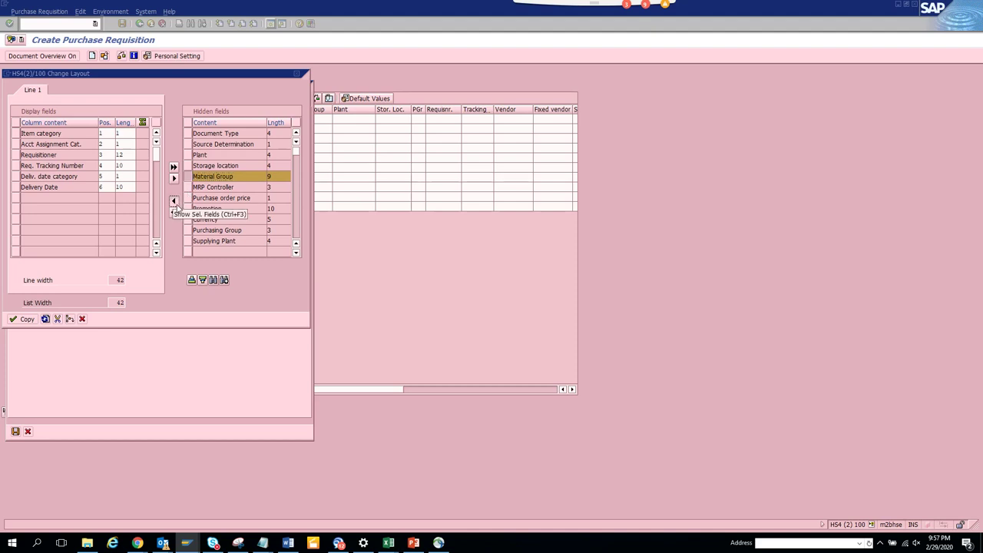
click(174, 201)
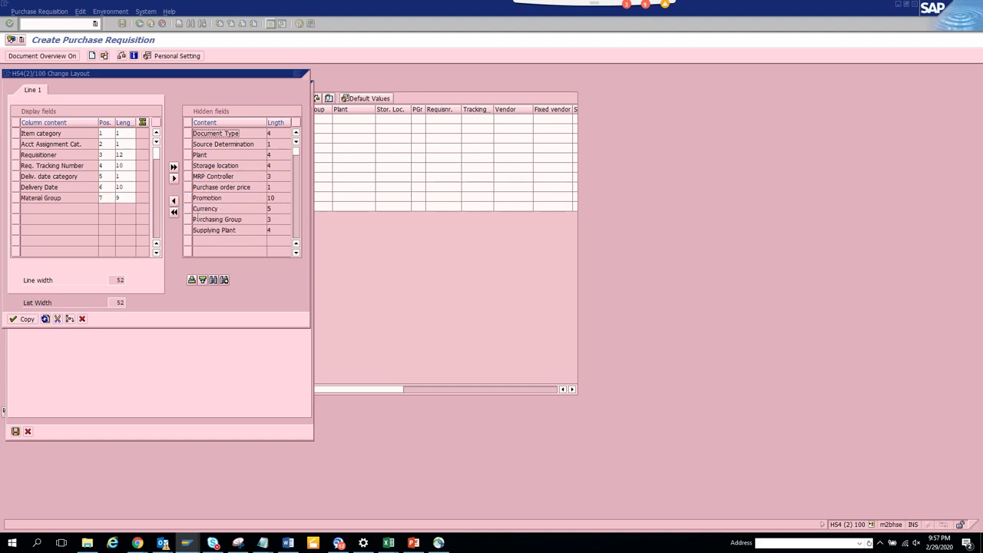
click(187, 220)
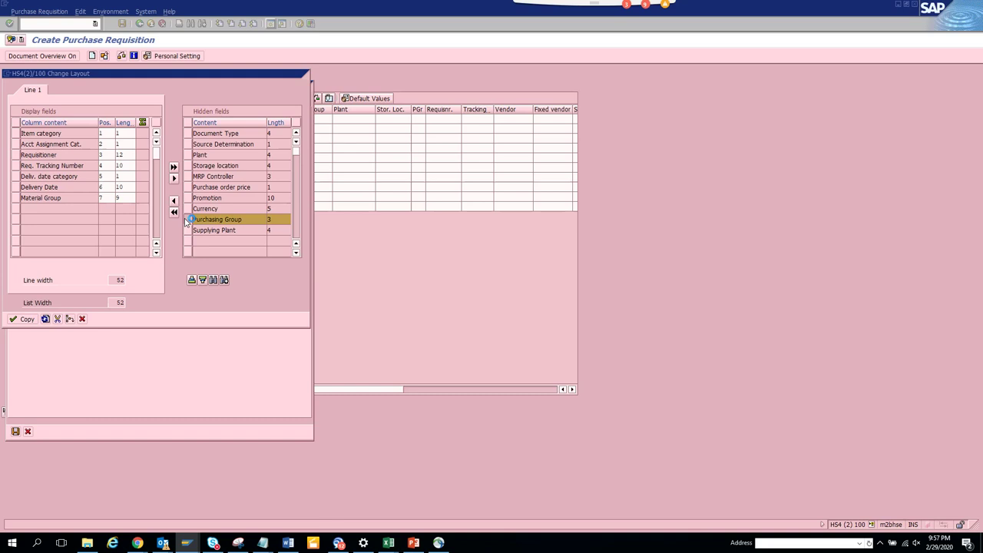
double_click(187, 220)
click(187, 220)
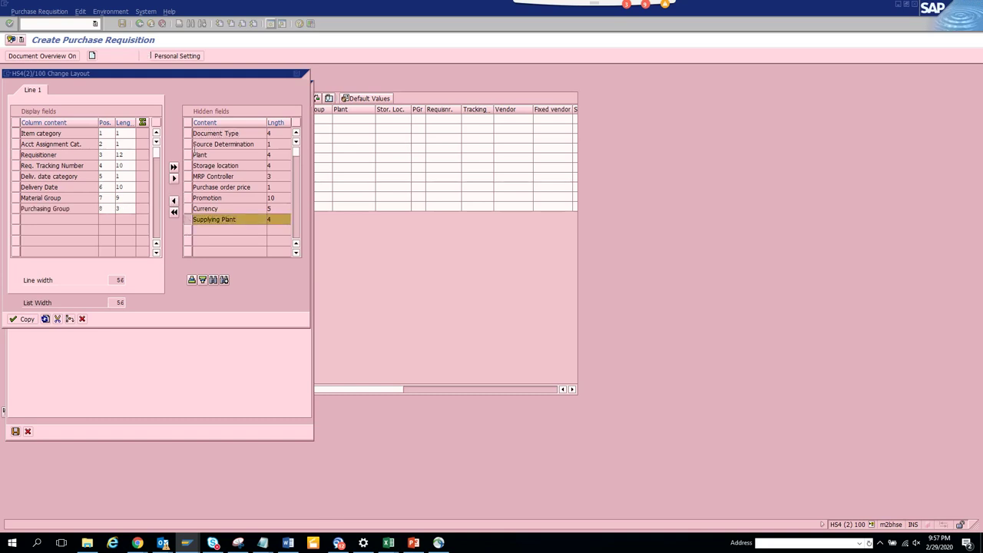
click(187, 155)
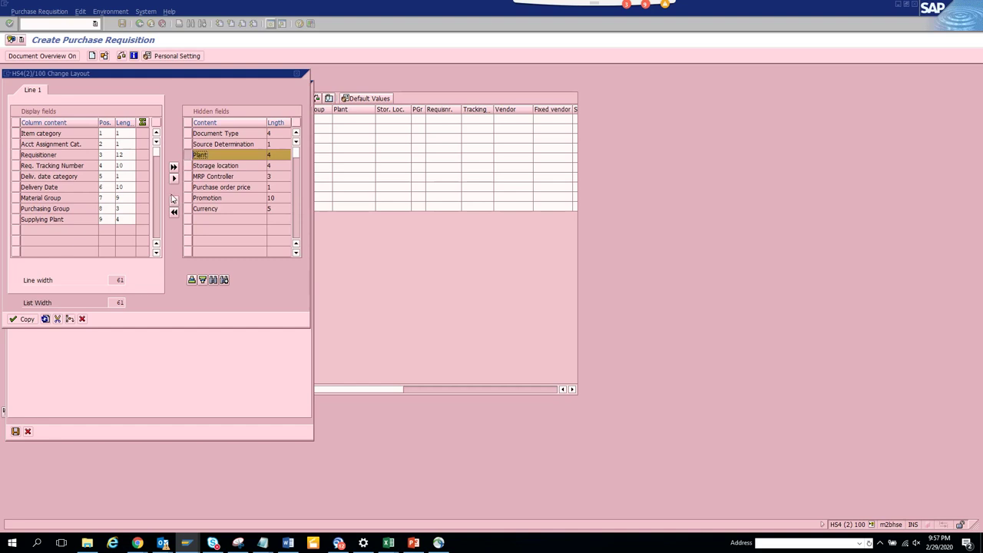
double_click(198, 155)
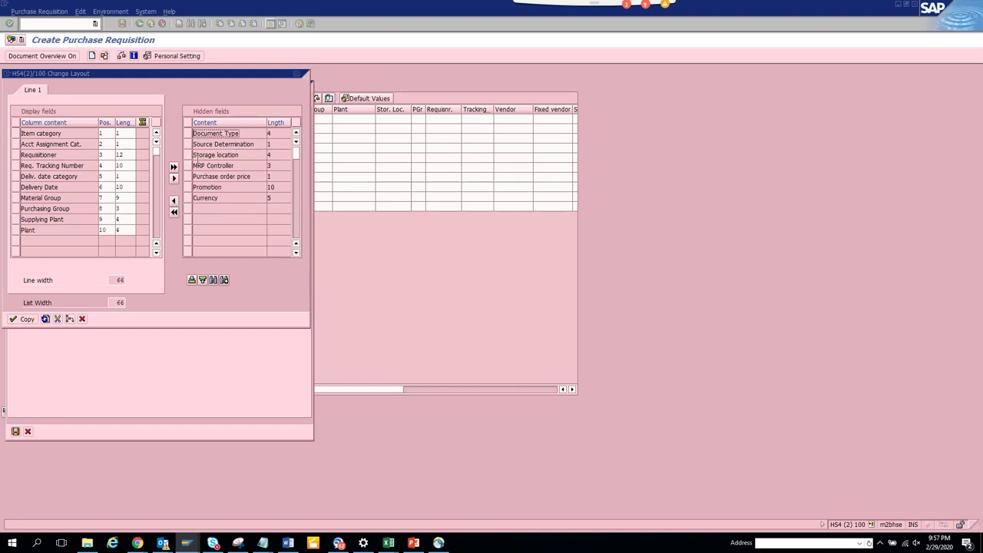
click(190, 156)
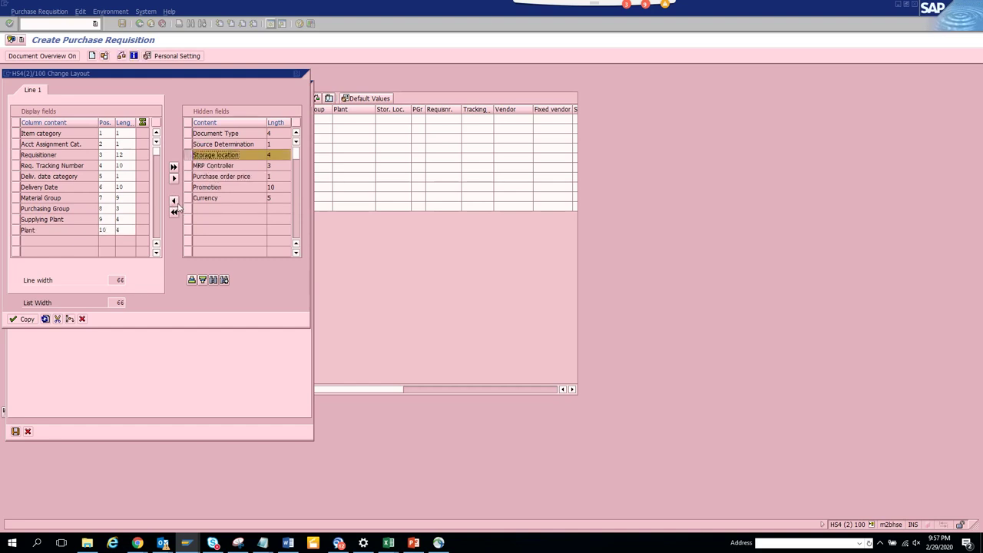
click(174, 200)
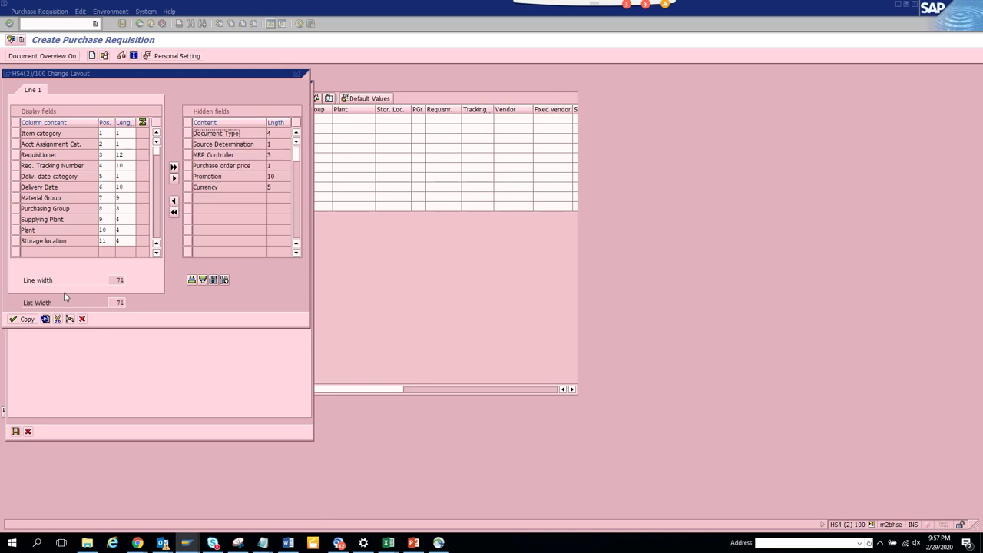
click(27, 319)
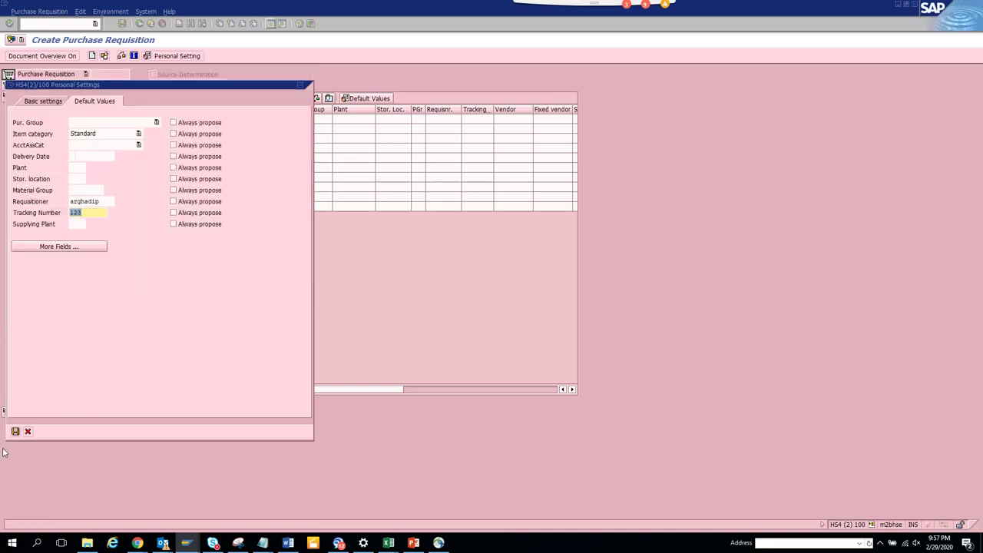
Step: Pick plant 2009 and material group 00203 from their value lists as defaults
click(78, 224)
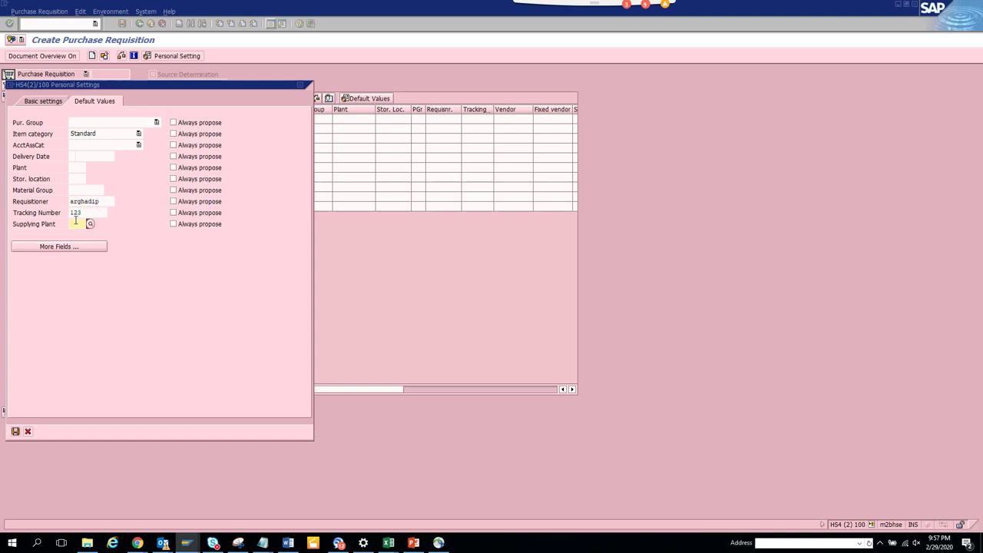
click(80, 168)
click(89, 167)
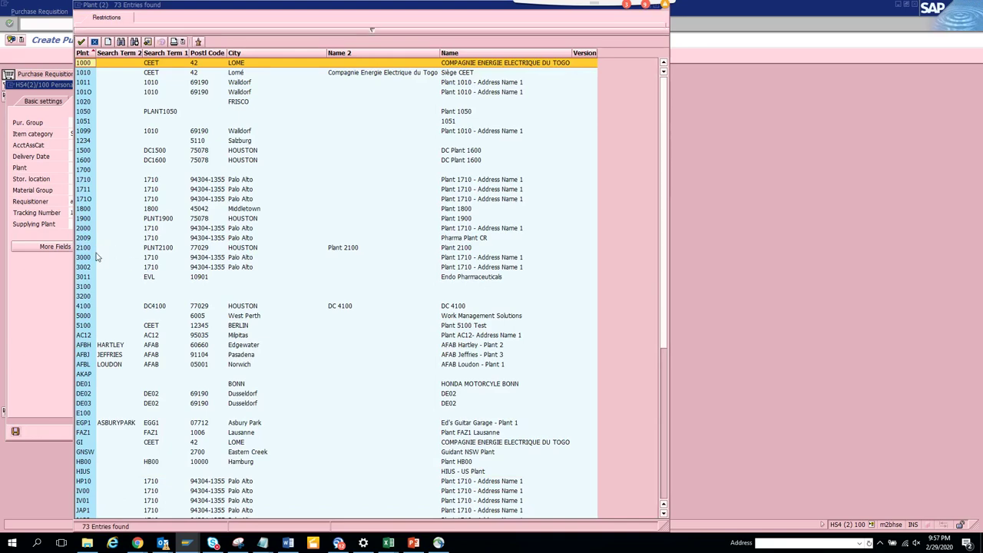
click(84, 238)
double_click(84, 237)
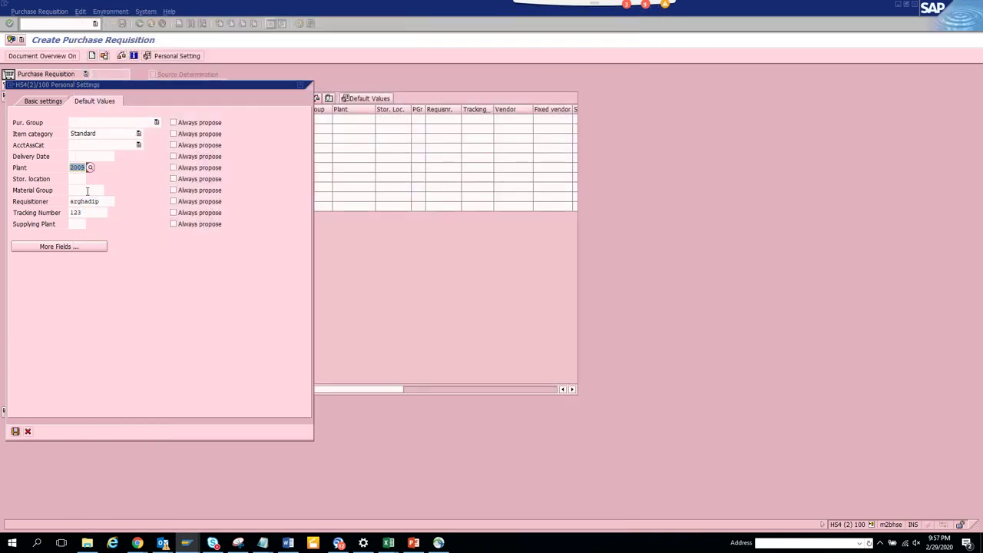
click(88, 192)
click(109, 192)
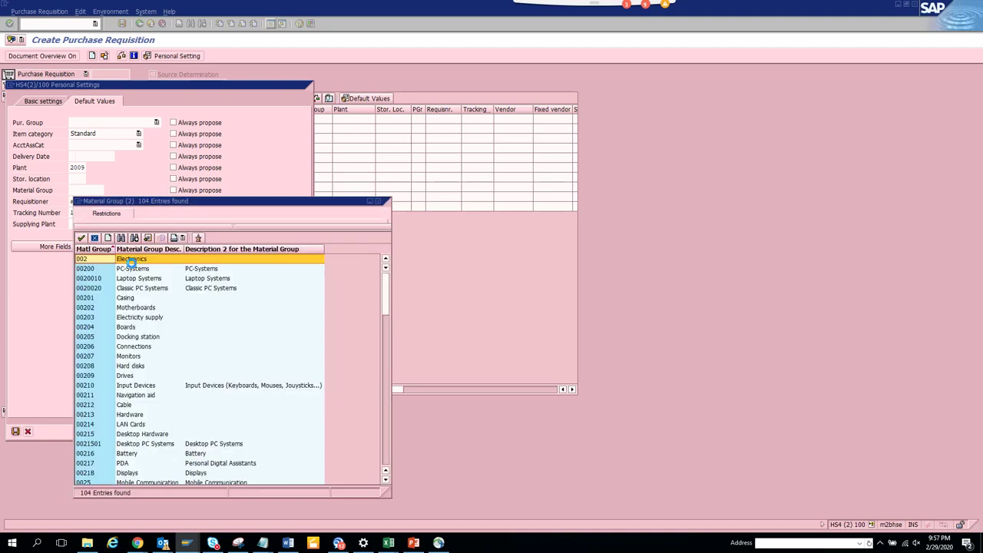
double_click(95, 317)
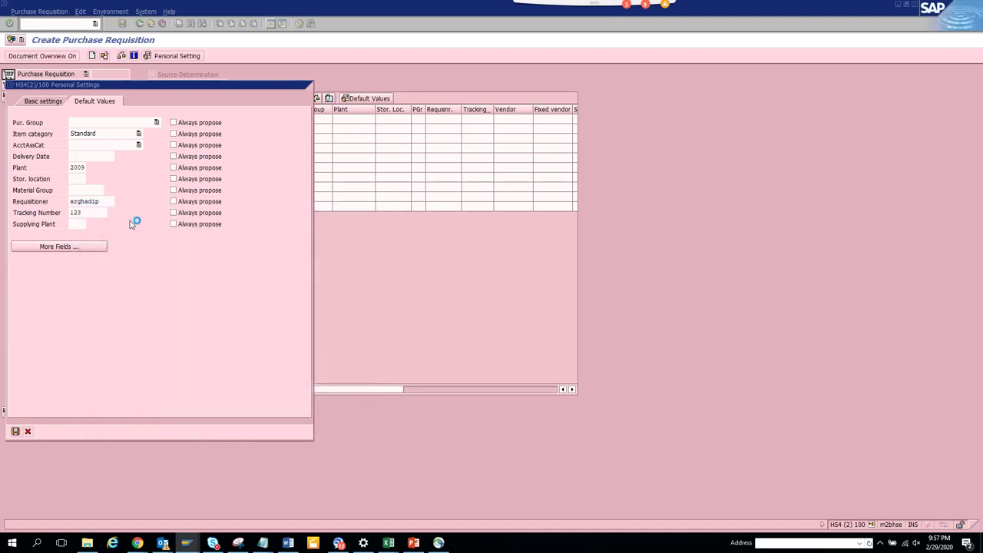
Step: Choose storage location 1003, 6RR S.Loc as the default
click(85, 179)
click(90, 179)
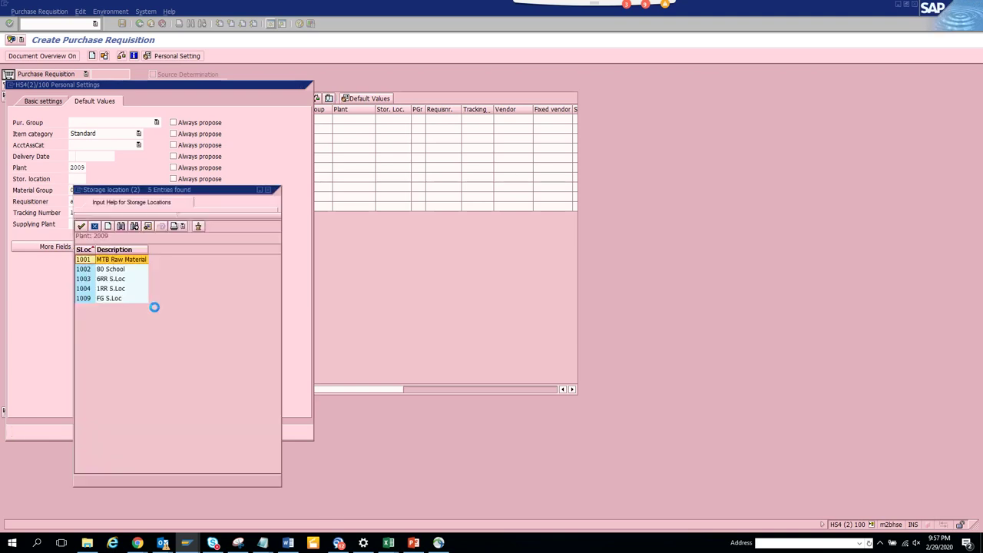
click(126, 282)
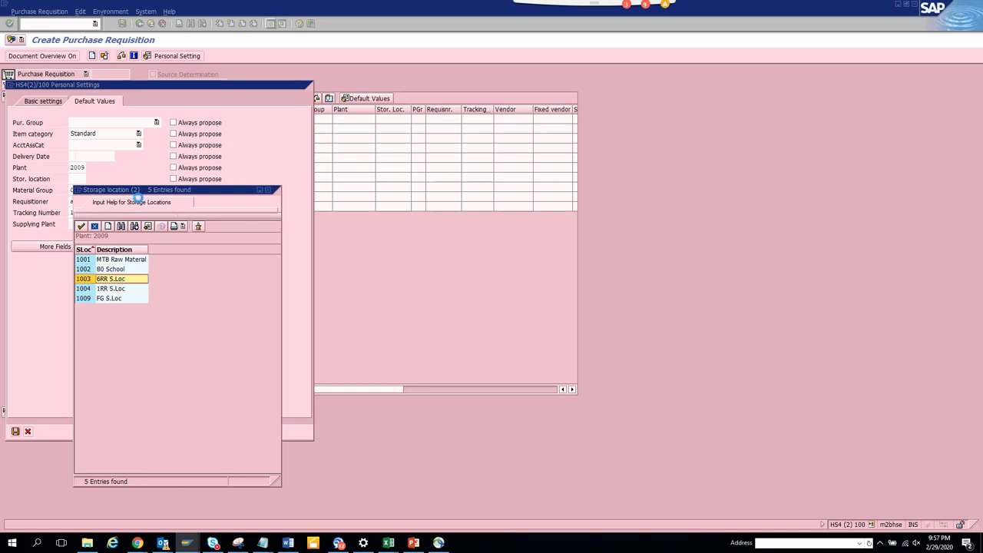
double_click(126, 281)
click(139, 145)
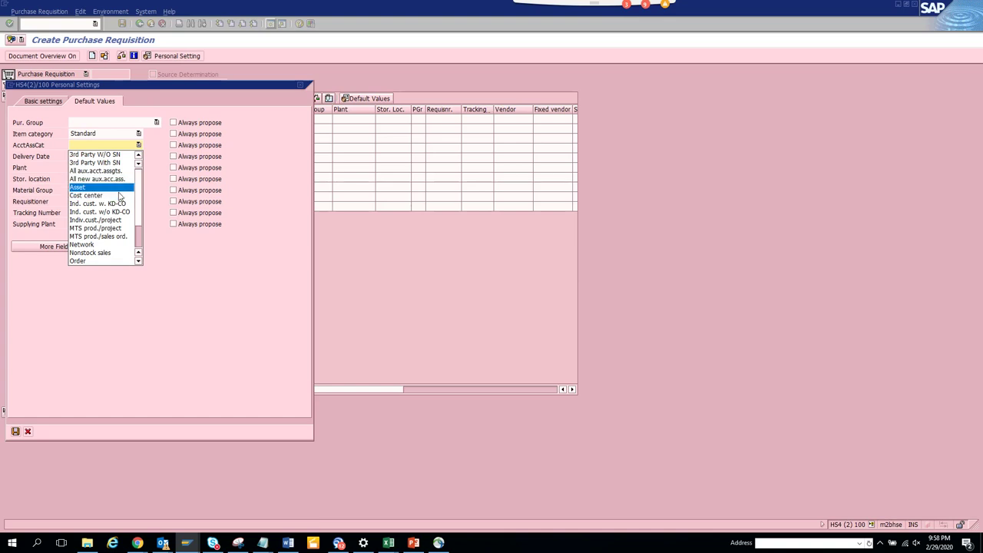
Step: Set account assignment category to Cost center and supplying plant to 3002, then save the defaults
click(119, 196)
click(79, 224)
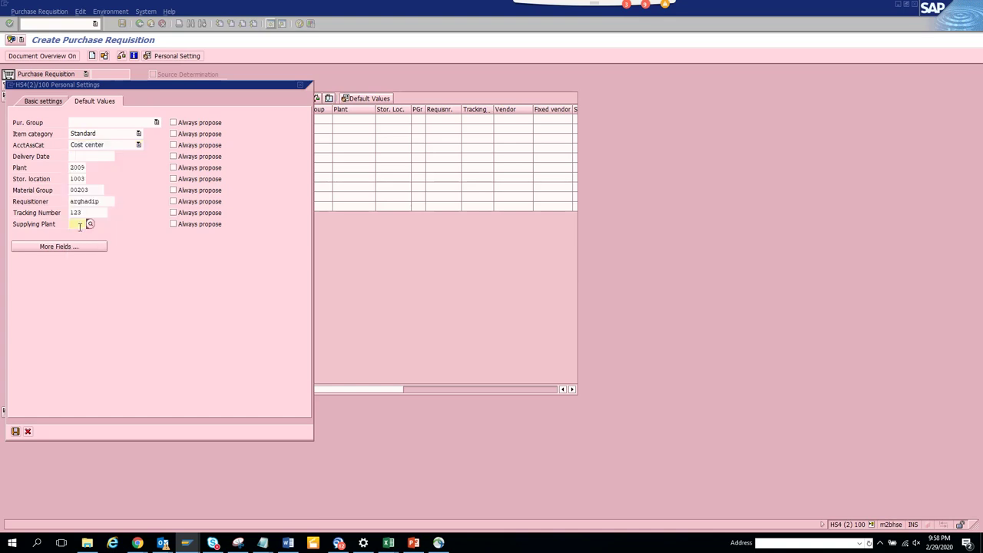
key(Return)
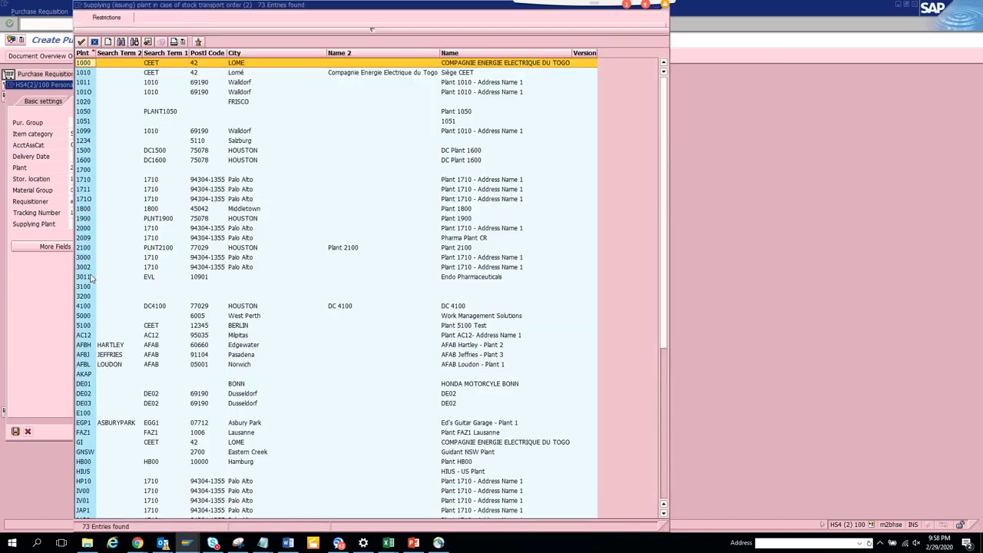
click(85, 267)
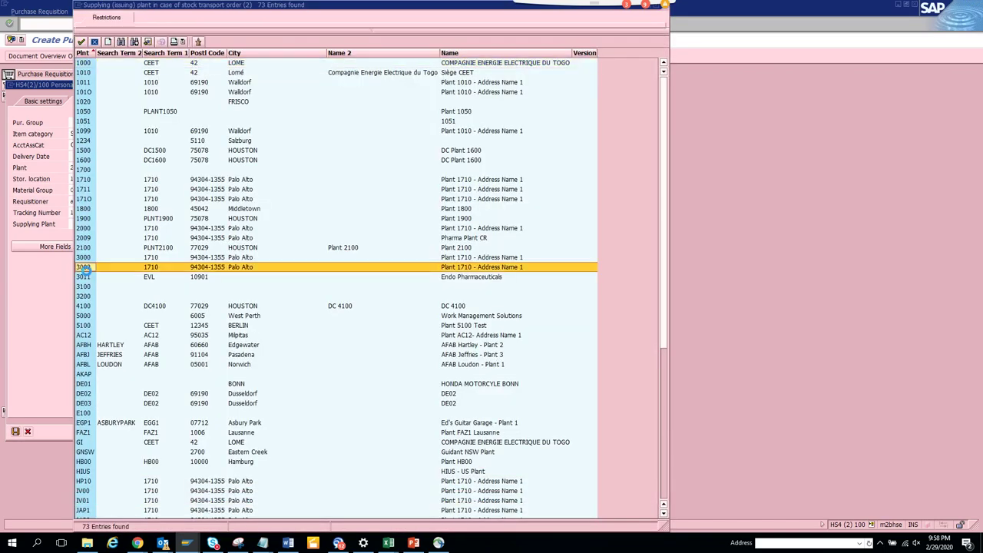
double_click(84, 268)
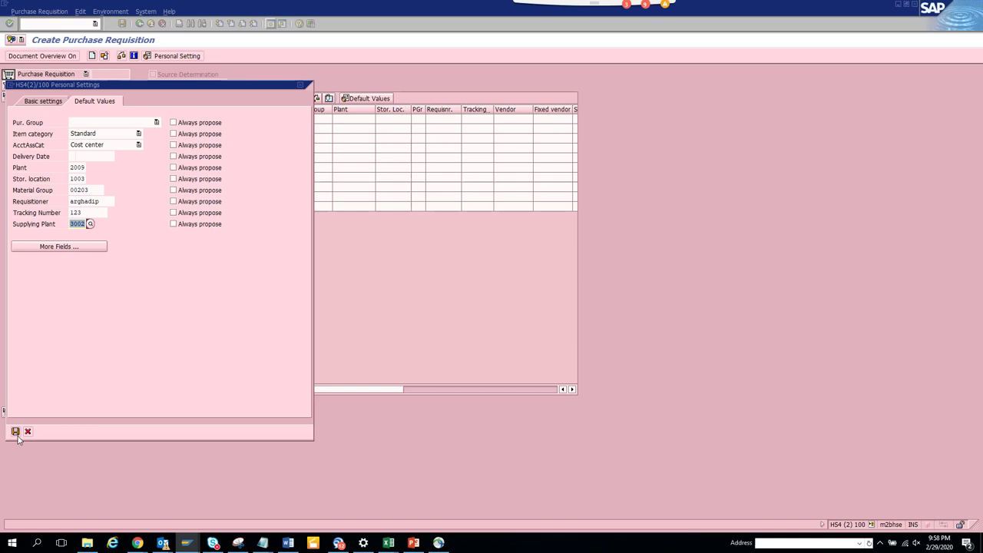
click(69, 370)
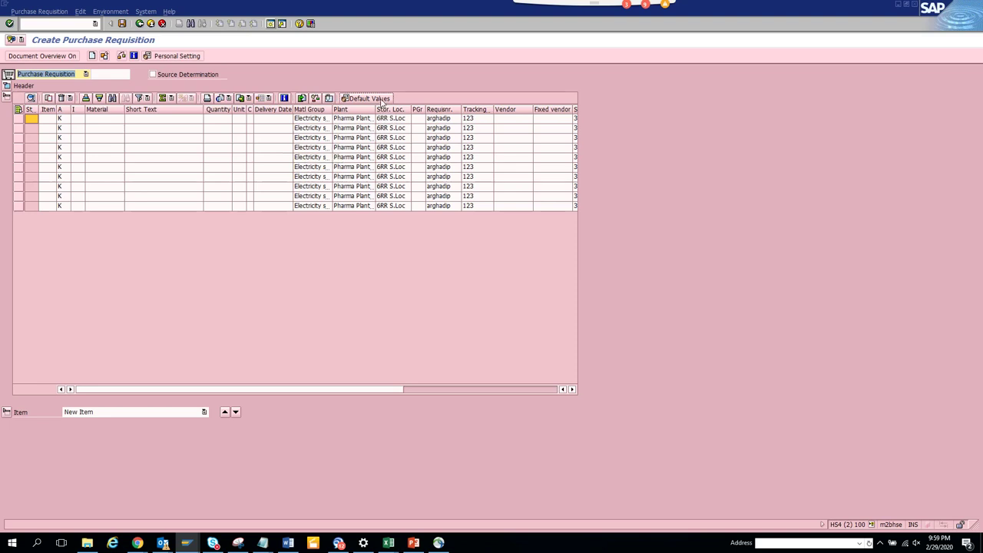
click(367, 98)
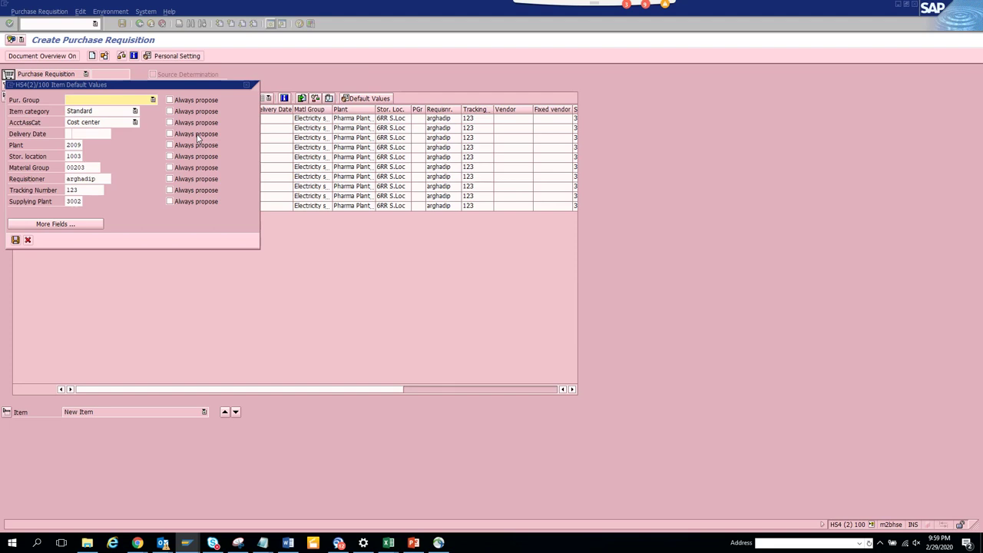
click(246, 85)
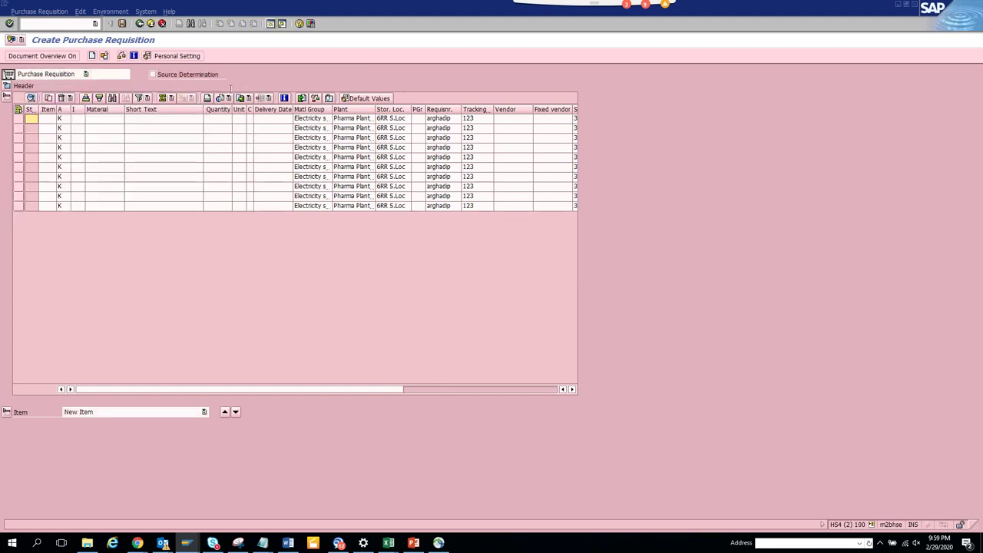
Step: Turn on Display key in Personal Settings, save, and refresh the items to show codes
click(177, 56)
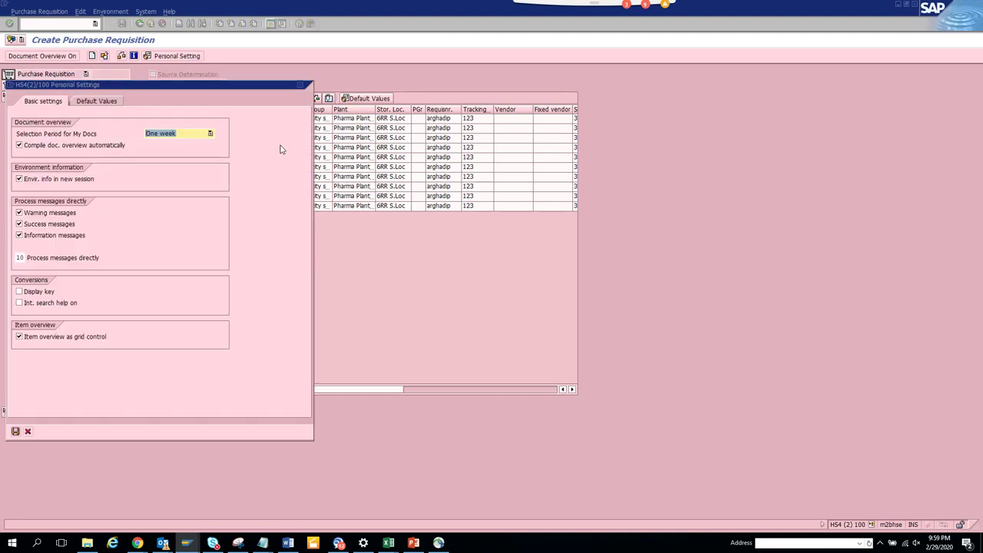
drag(229, 86, 786, 75)
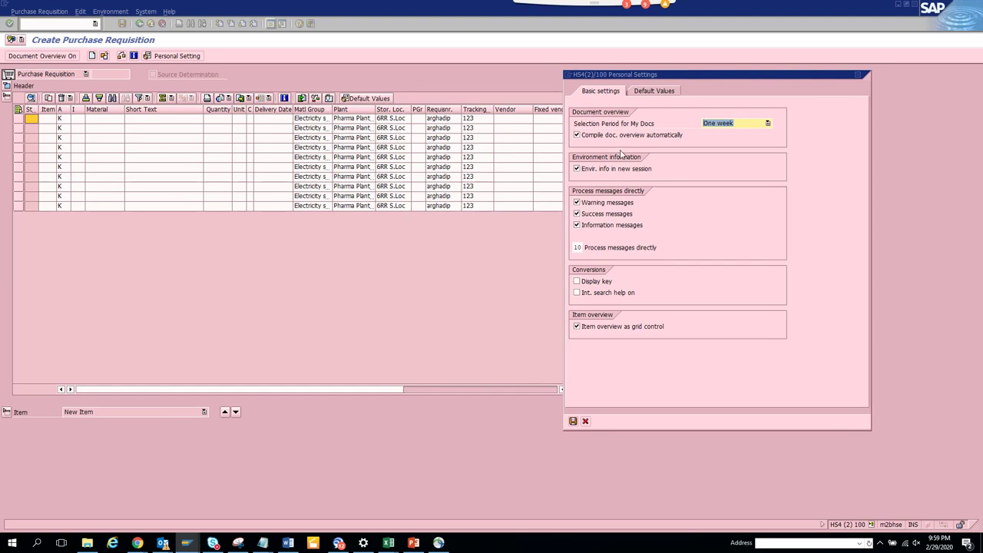
click(606, 282)
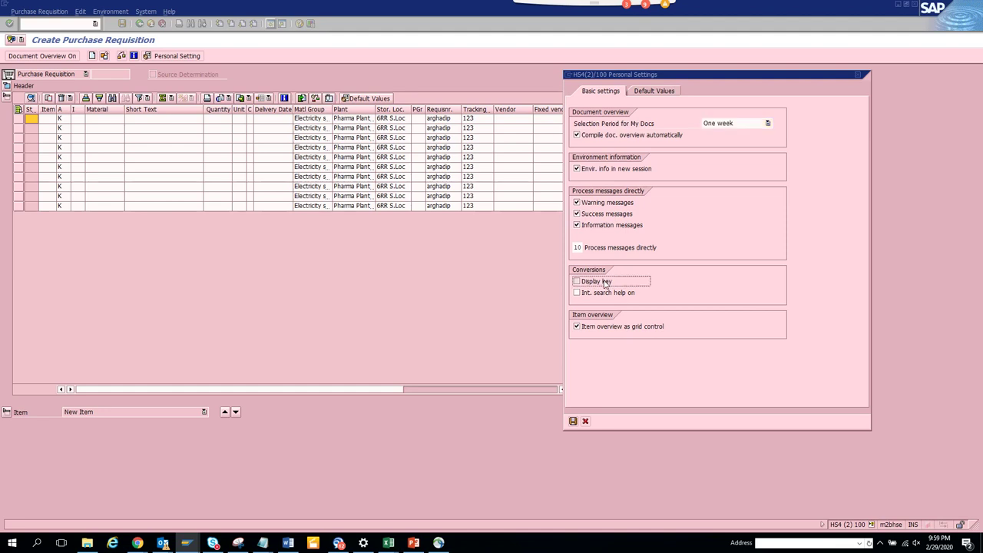
click(574, 421)
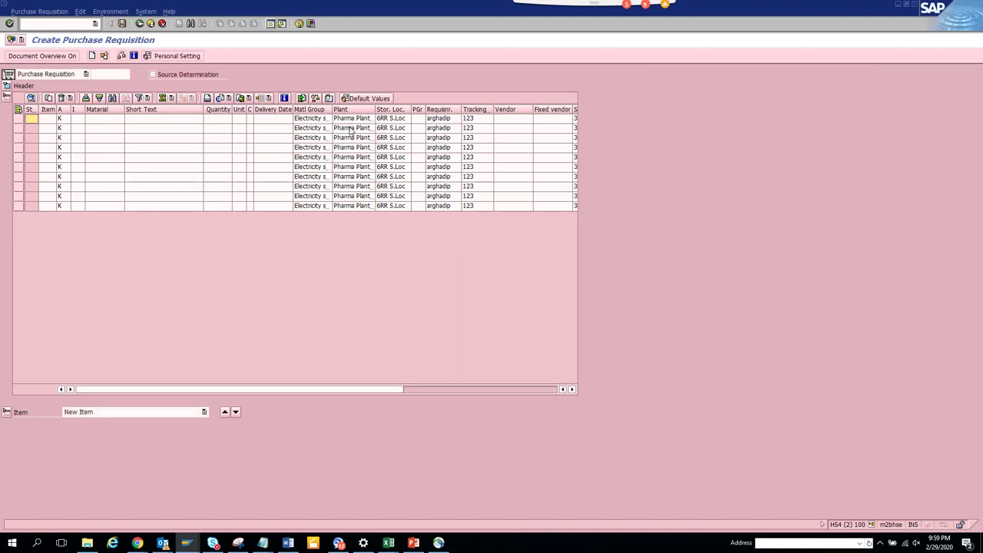
click(92, 57)
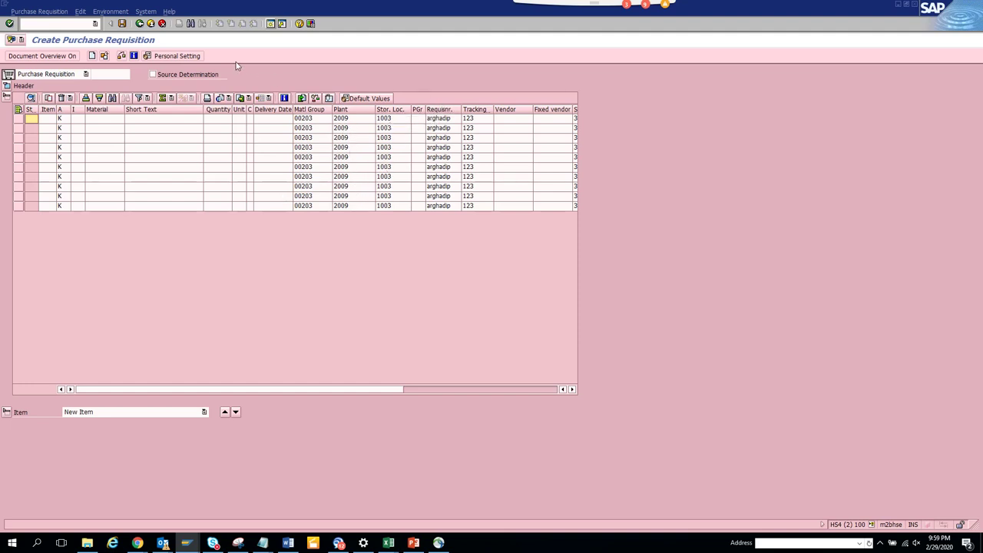
Step: Untick Display key, save, and refresh the items so they show descriptions again
key(Return)
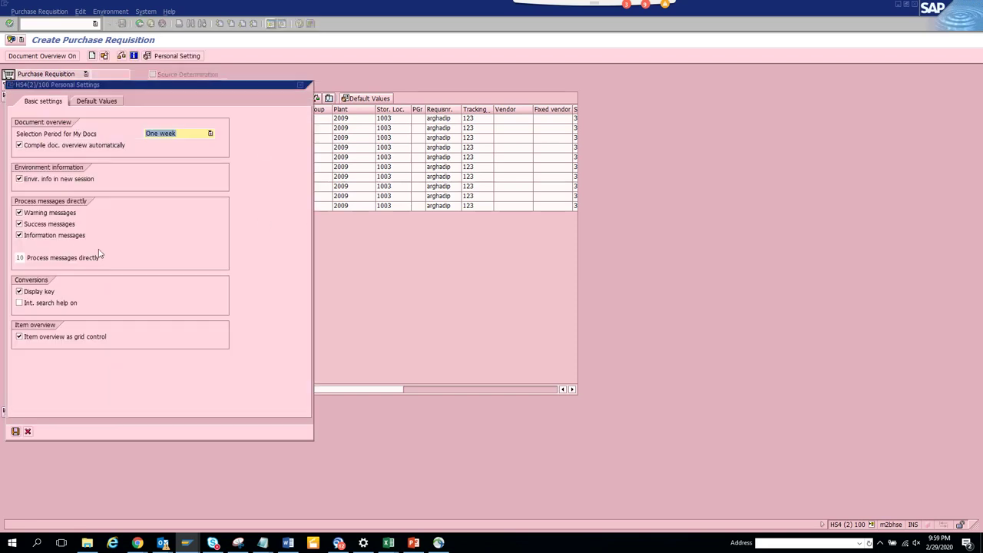
click(23, 292)
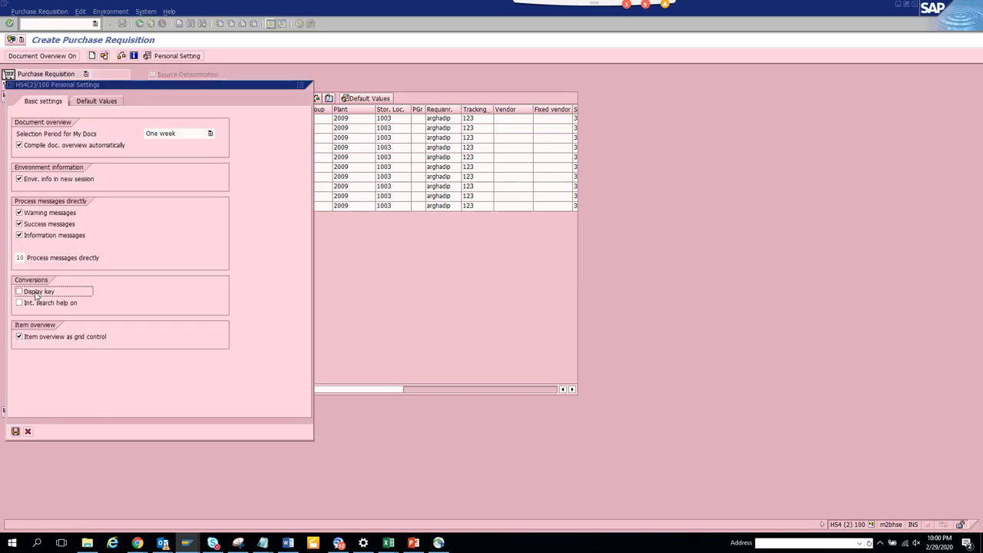
click(15, 432)
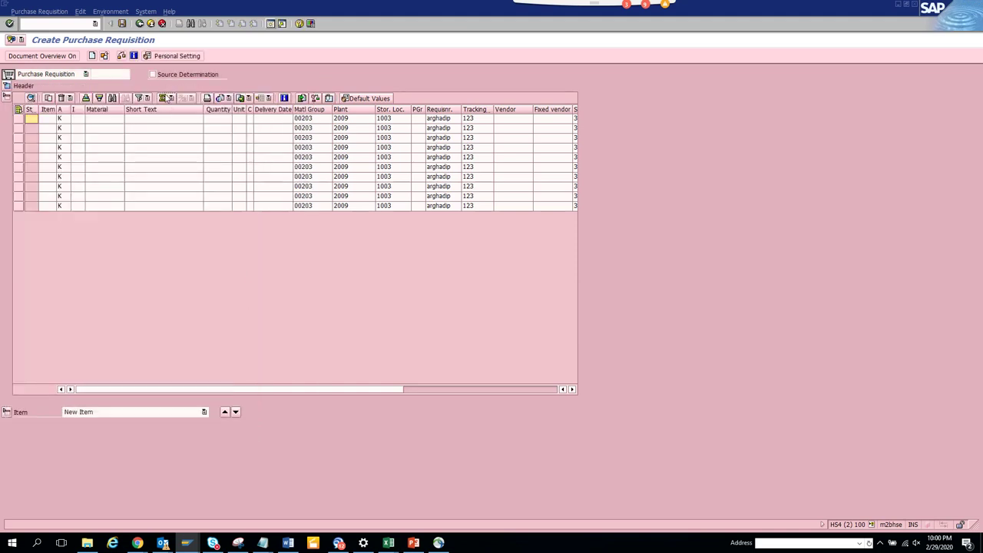
click(92, 56)
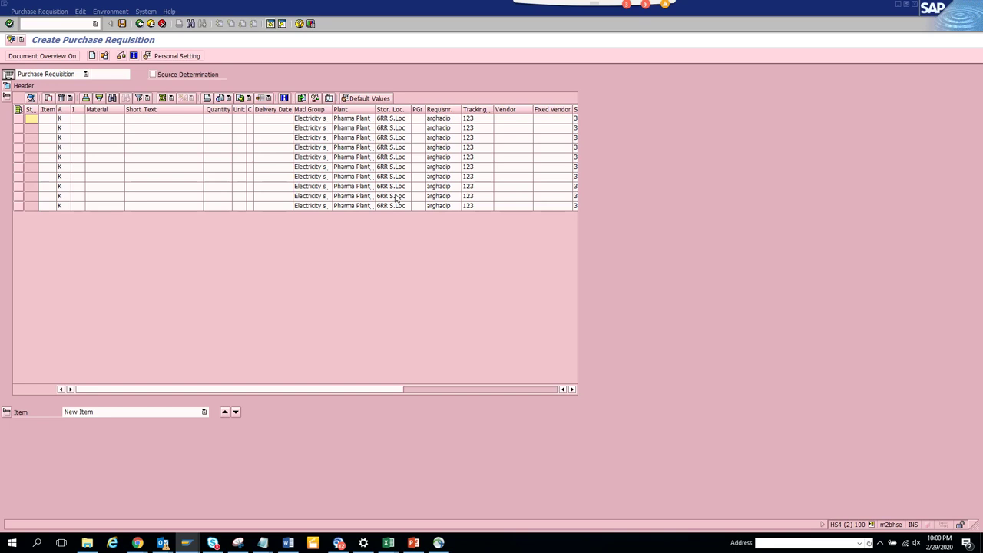
Step: Open the Windows task switcher with Alt+Tab
key(alt+Tab)
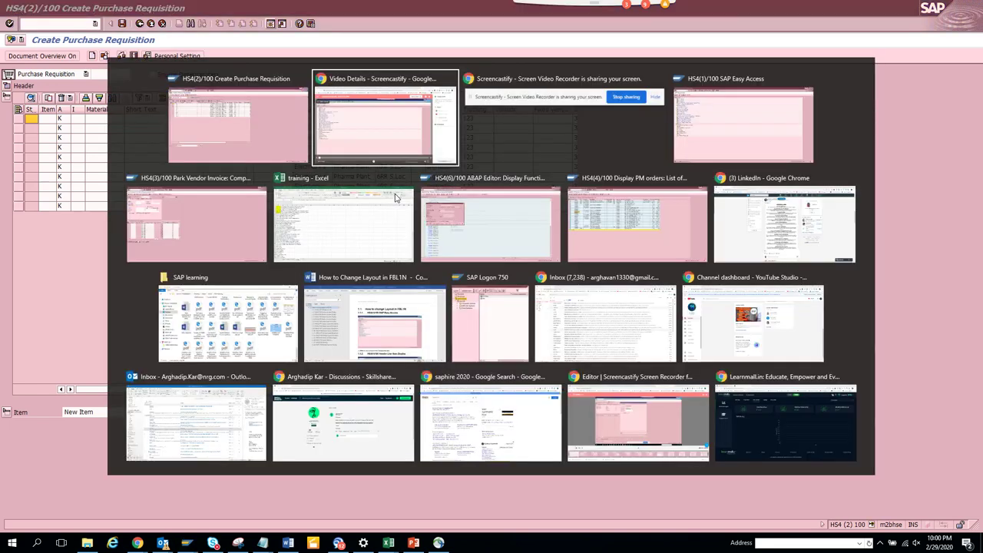